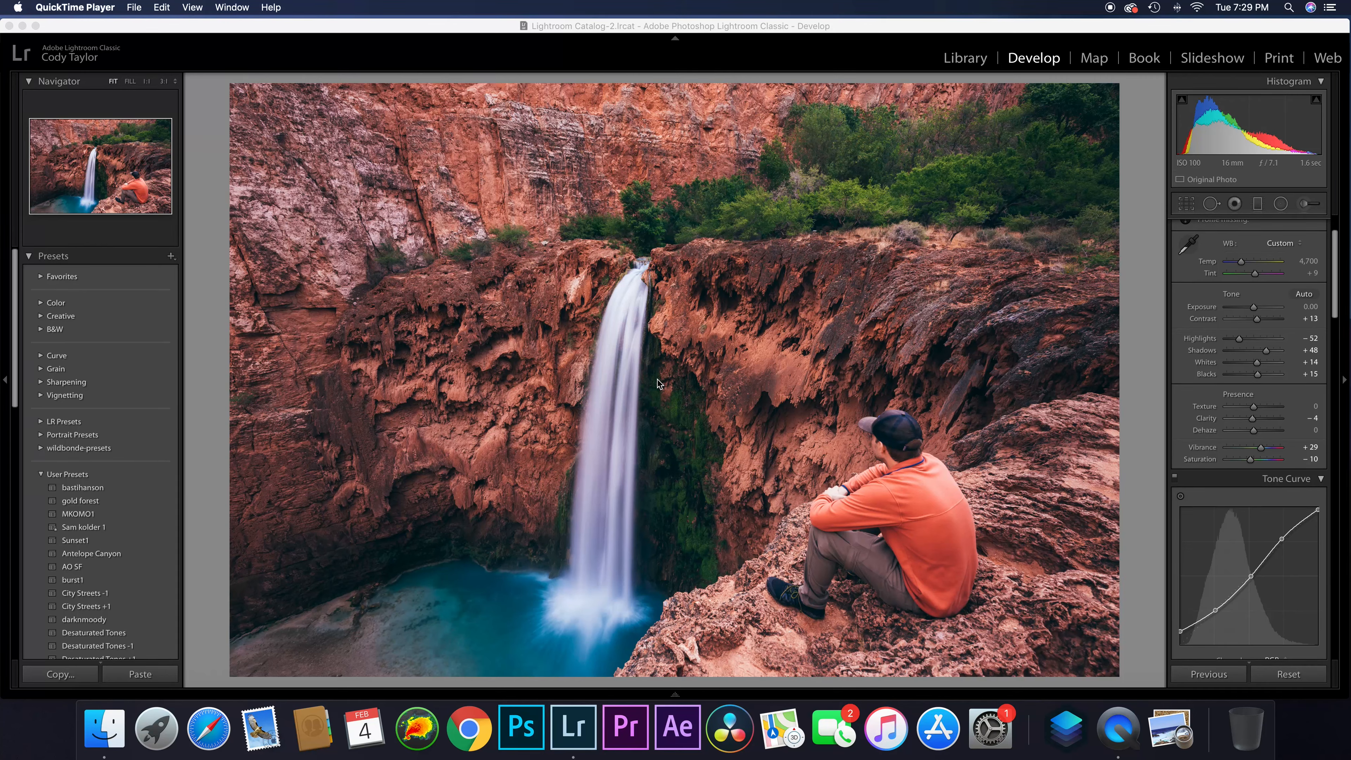
Paint the waterfall with the Adjustment Brush using the Dodge (Lighten) effect, exposure 0.25, brush size 5.0 and Auto Mask on
scroll(1212, 400, up, 3)
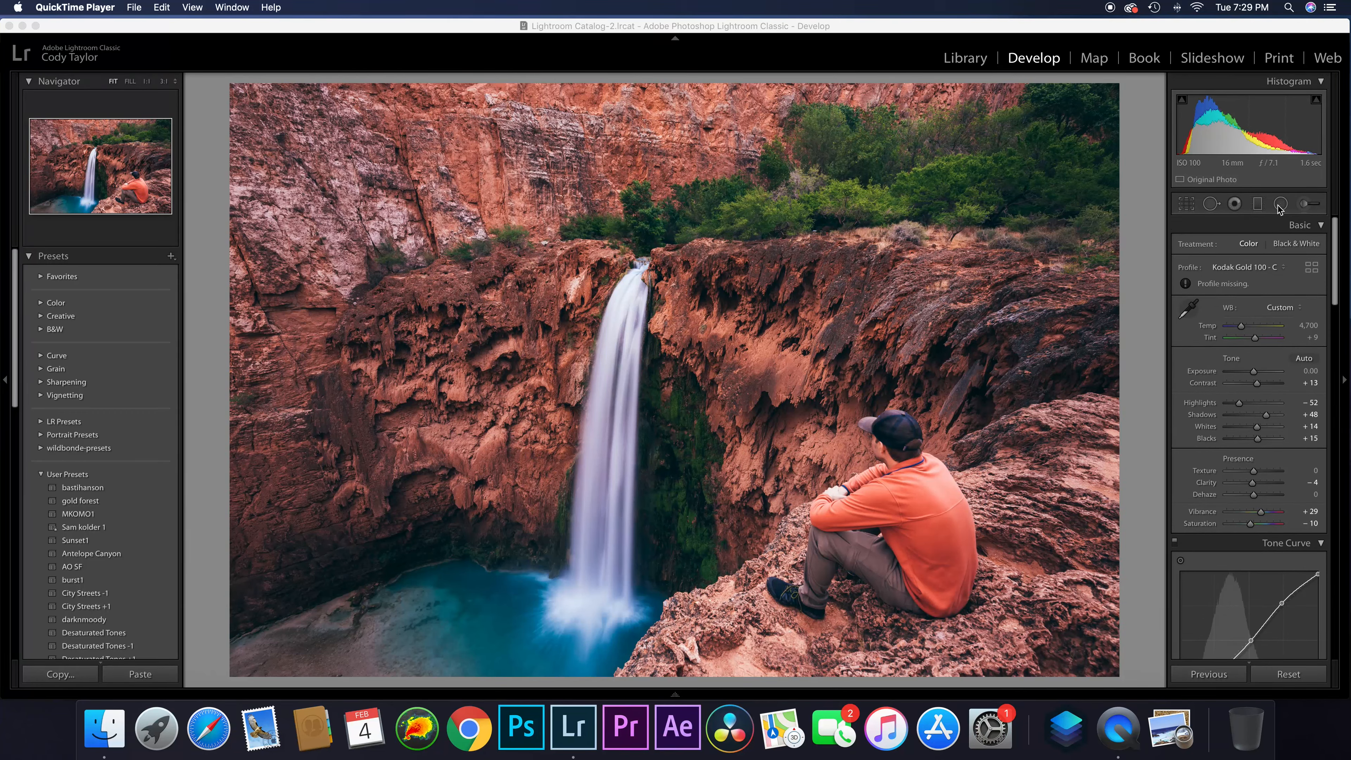
click(1305, 205)
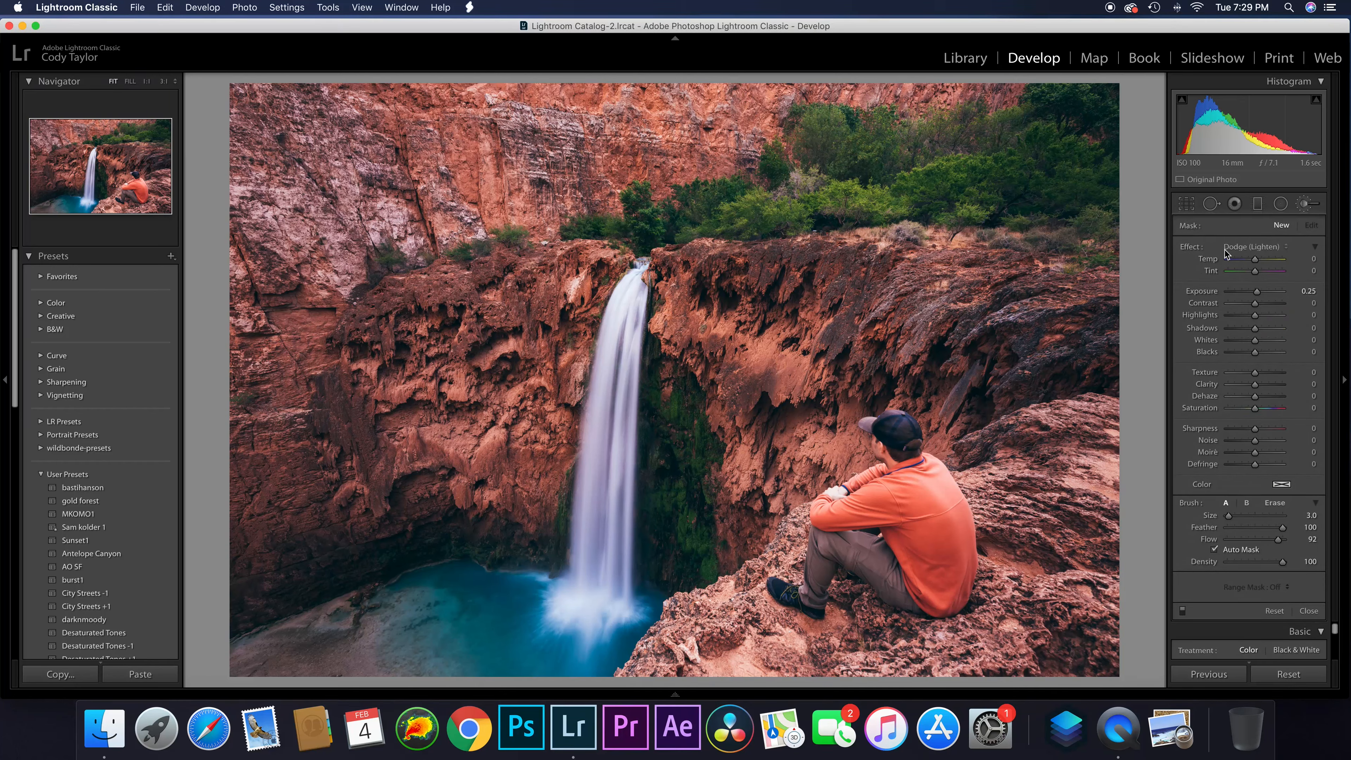
click(1244, 247)
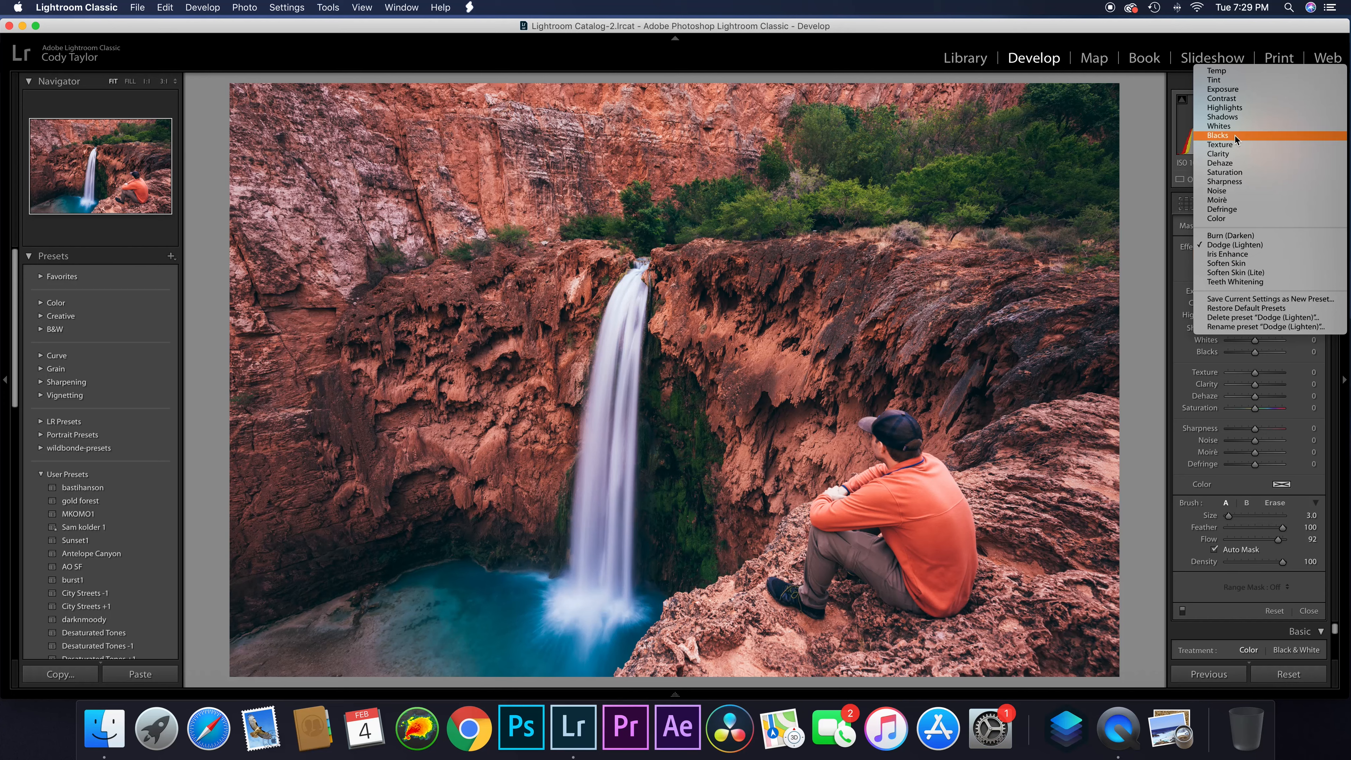
click(1234, 246)
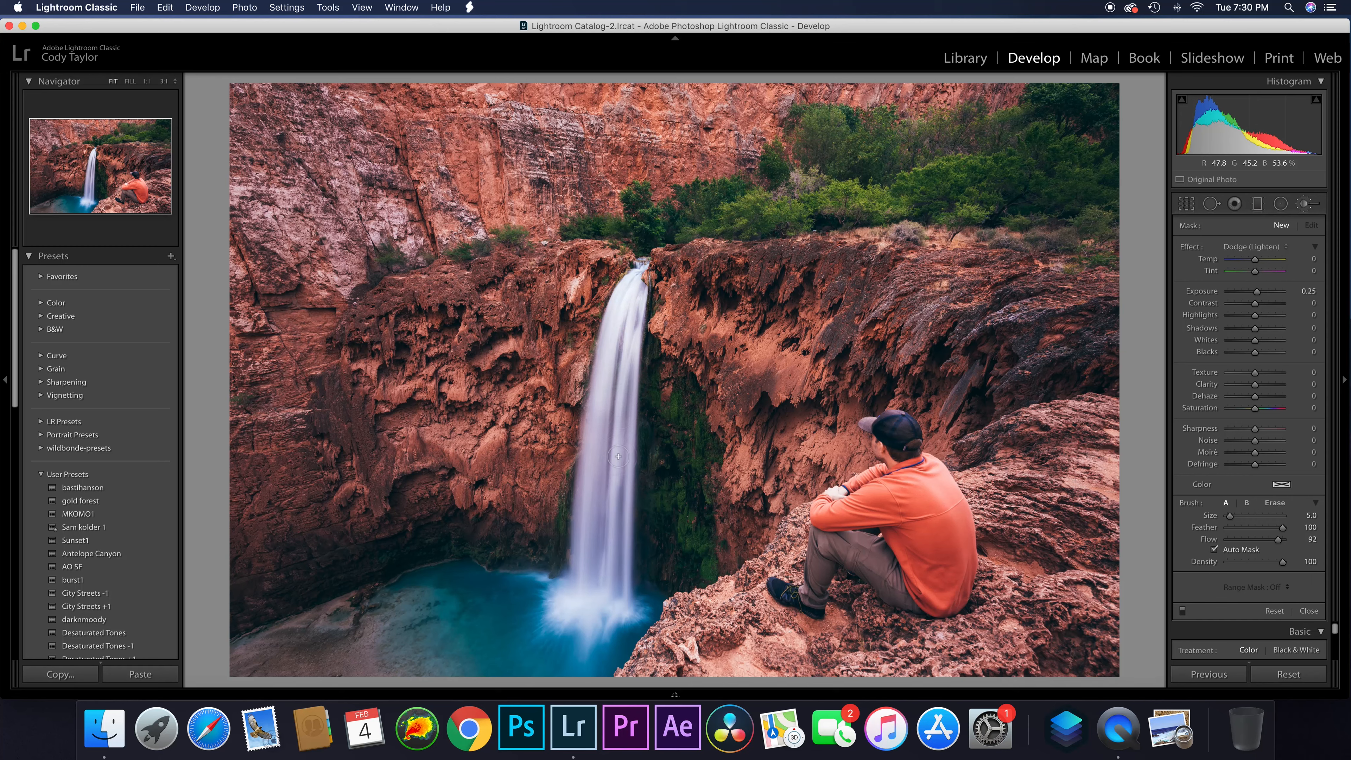
mouse_move(619, 457)
mouse_down()
mouse_move(606, 503)
mouse_move(590, 503)
mouse_move(594, 550)
mouse_move(616, 525)
mouse_move(574, 601)
mouse_move(613, 586)
mouse_move(615, 374)
mouse_up()
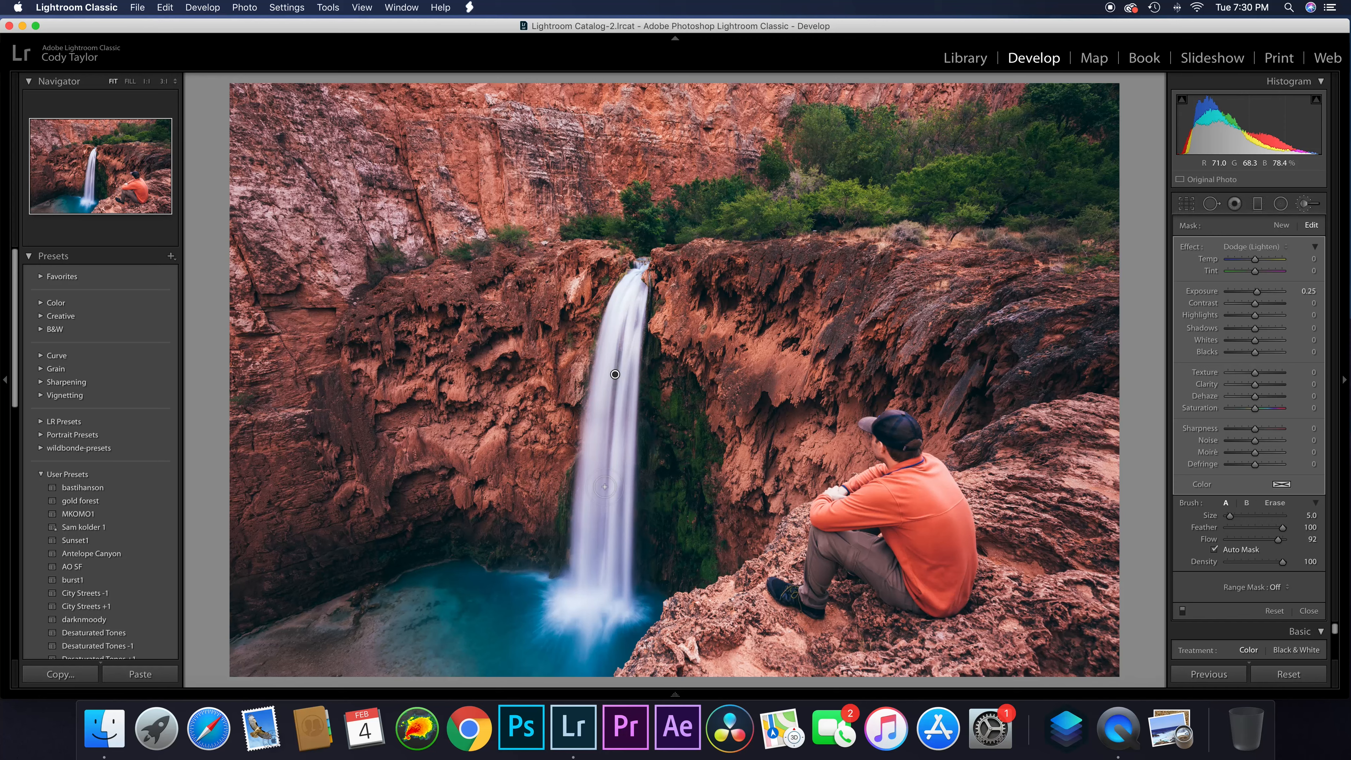
Show the mask overlay, reduce the brush size to 3.0 and fill in the mask along the waterfall's edges and splash area
key(o)
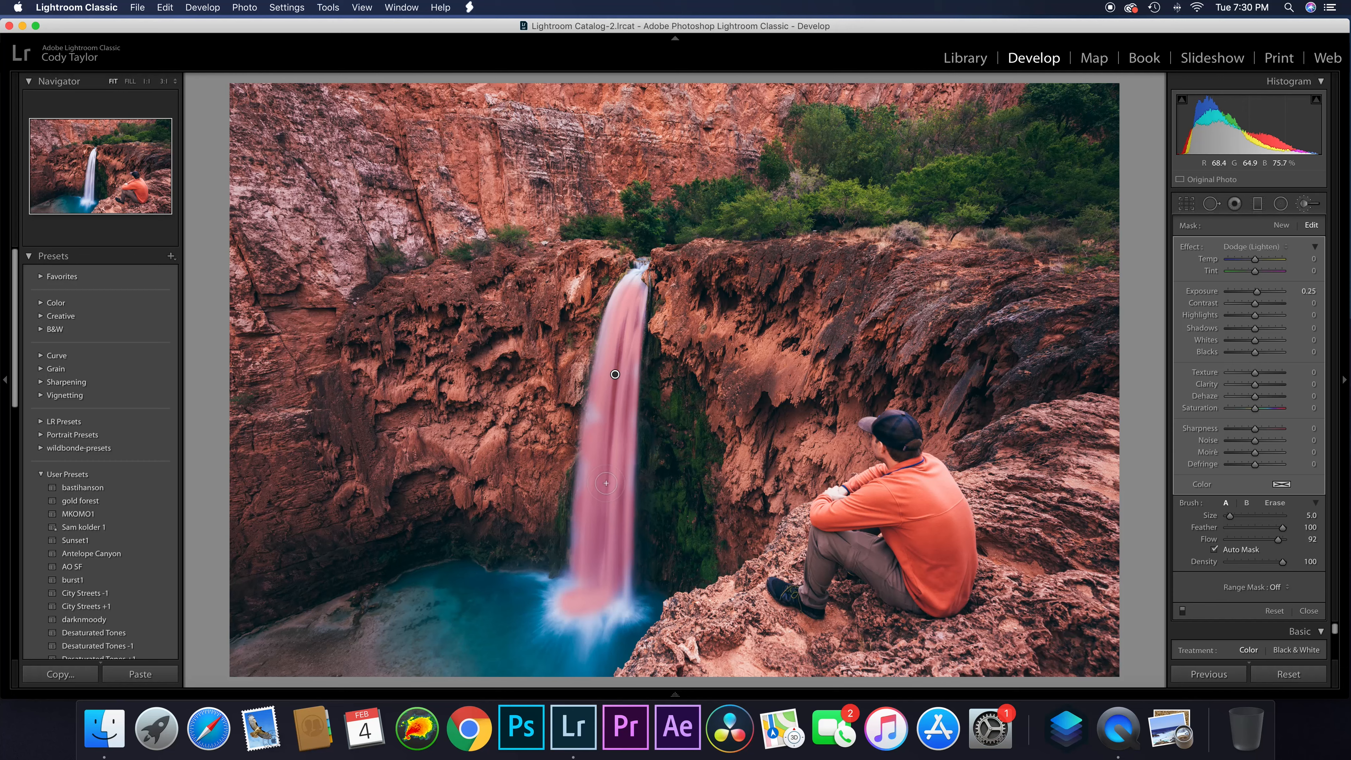
key(bracketleft)
drag(636, 275, 591, 428)
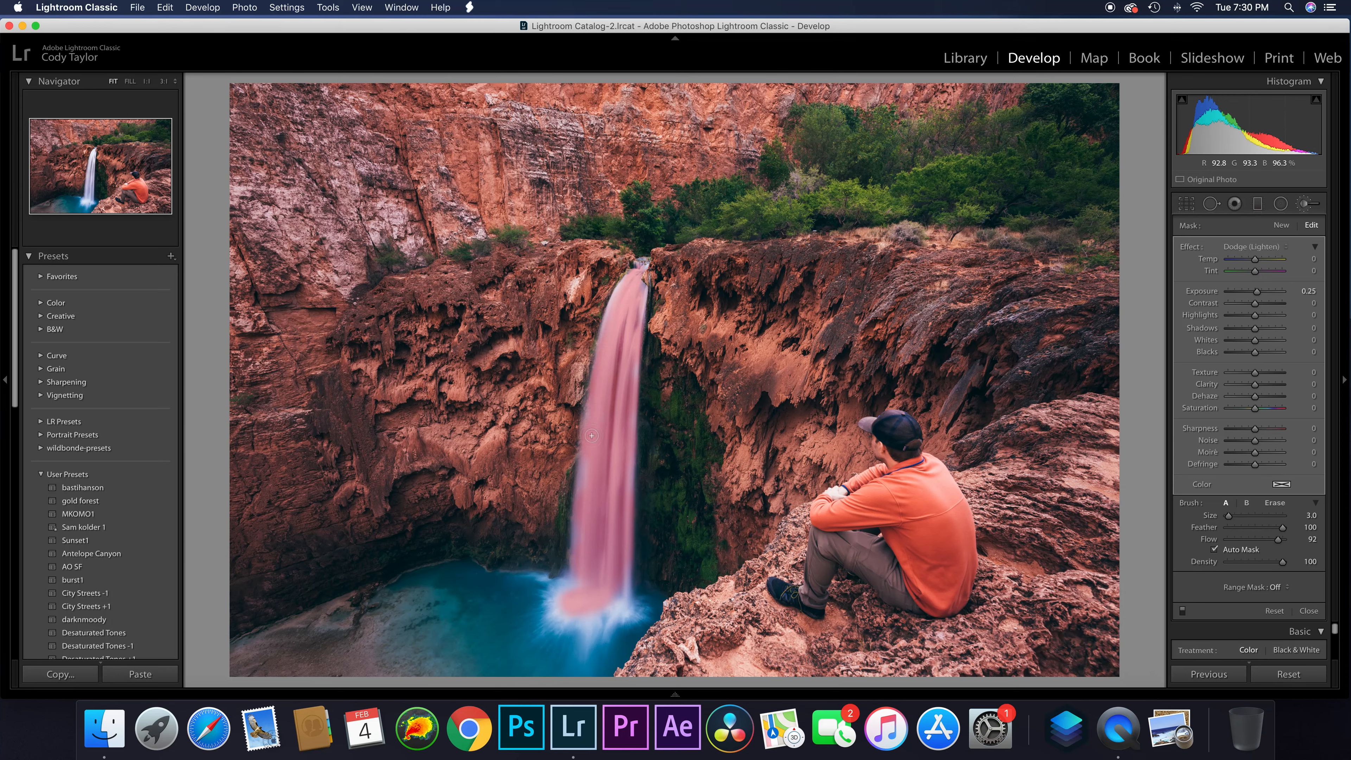
drag(585, 499, 601, 497)
mouse_move(591, 625)
mouse_down()
mouse_move(564, 594)
mouse_move(580, 586)
mouse_move(619, 607)
mouse_move(625, 574)
mouse_up()
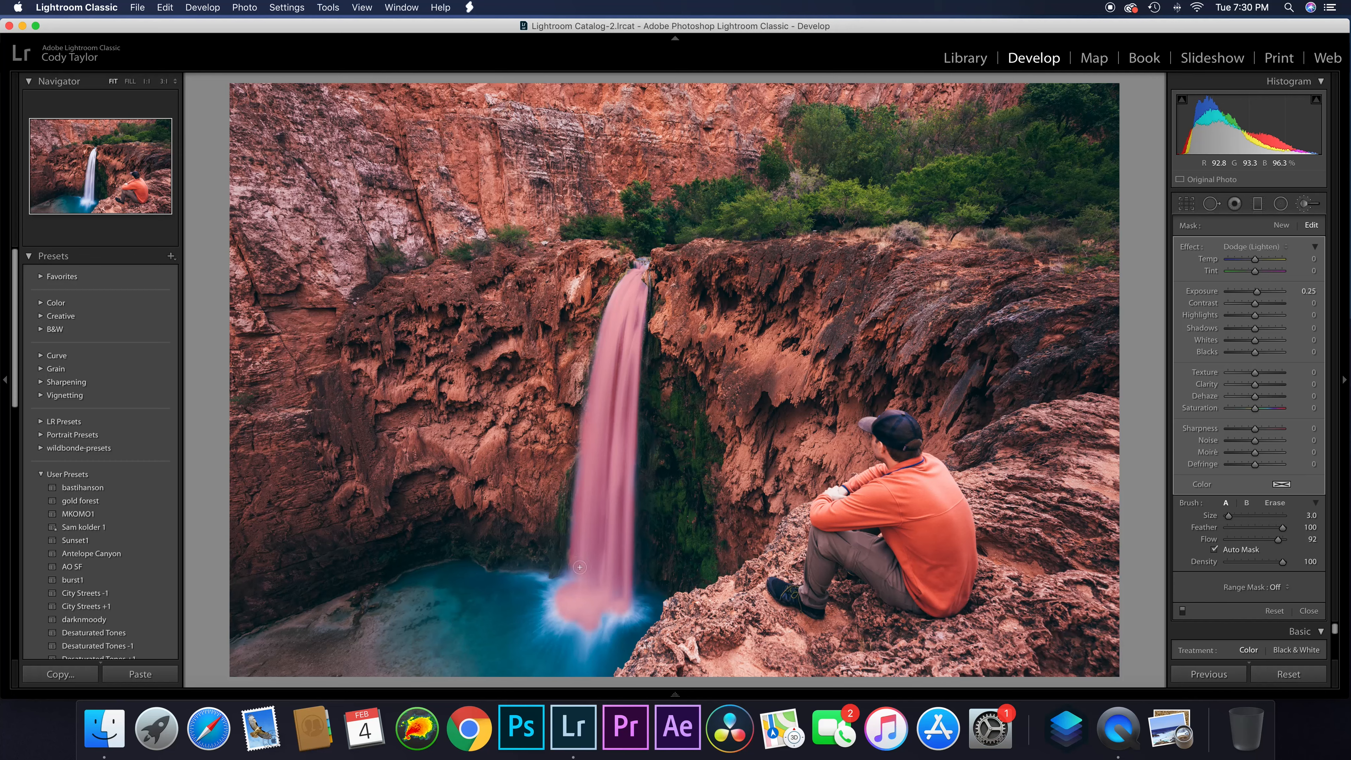
mouse_move(563, 598)
mouse_down()
mouse_move(571, 580)
mouse_move(552, 615)
mouse_move(614, 616)
mouse_up()
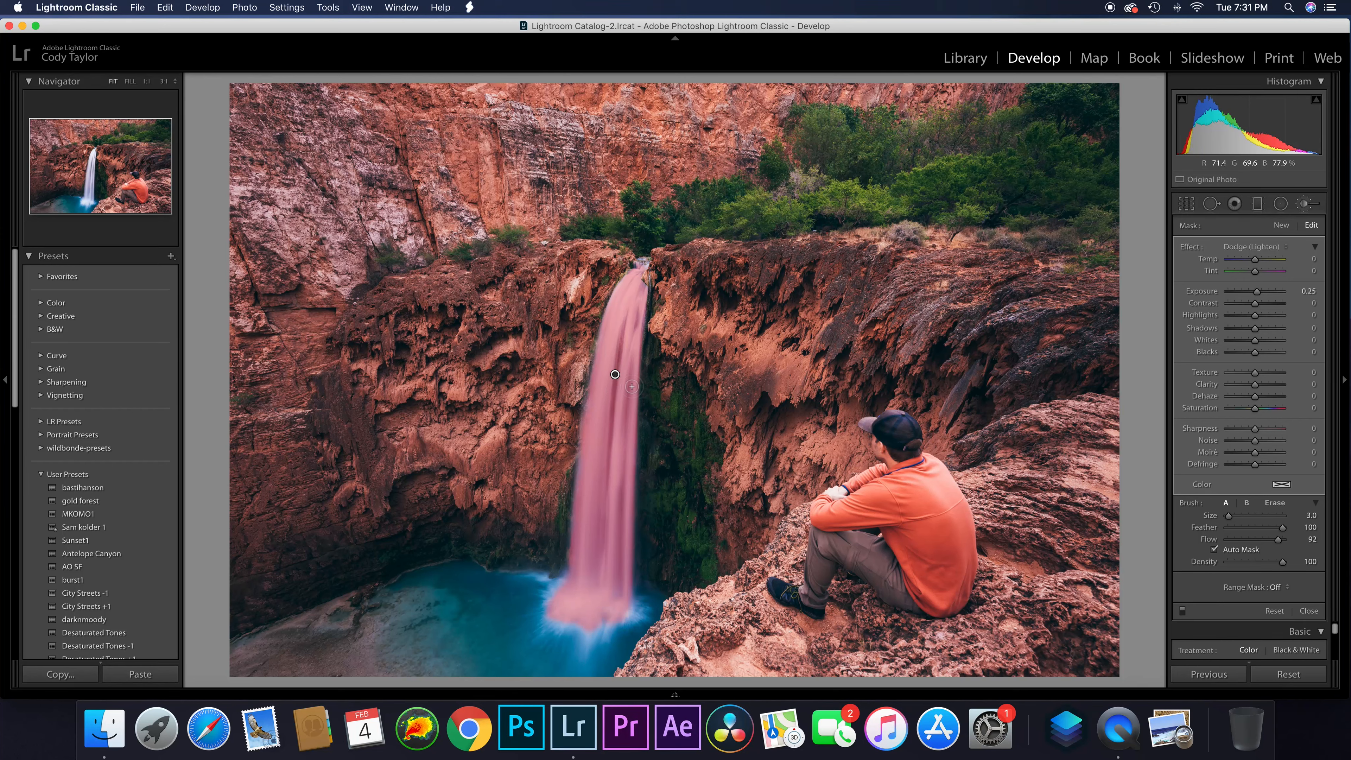
Hide the mask overlay and compare the waterfall with the brush adjustments off and on
key(o)
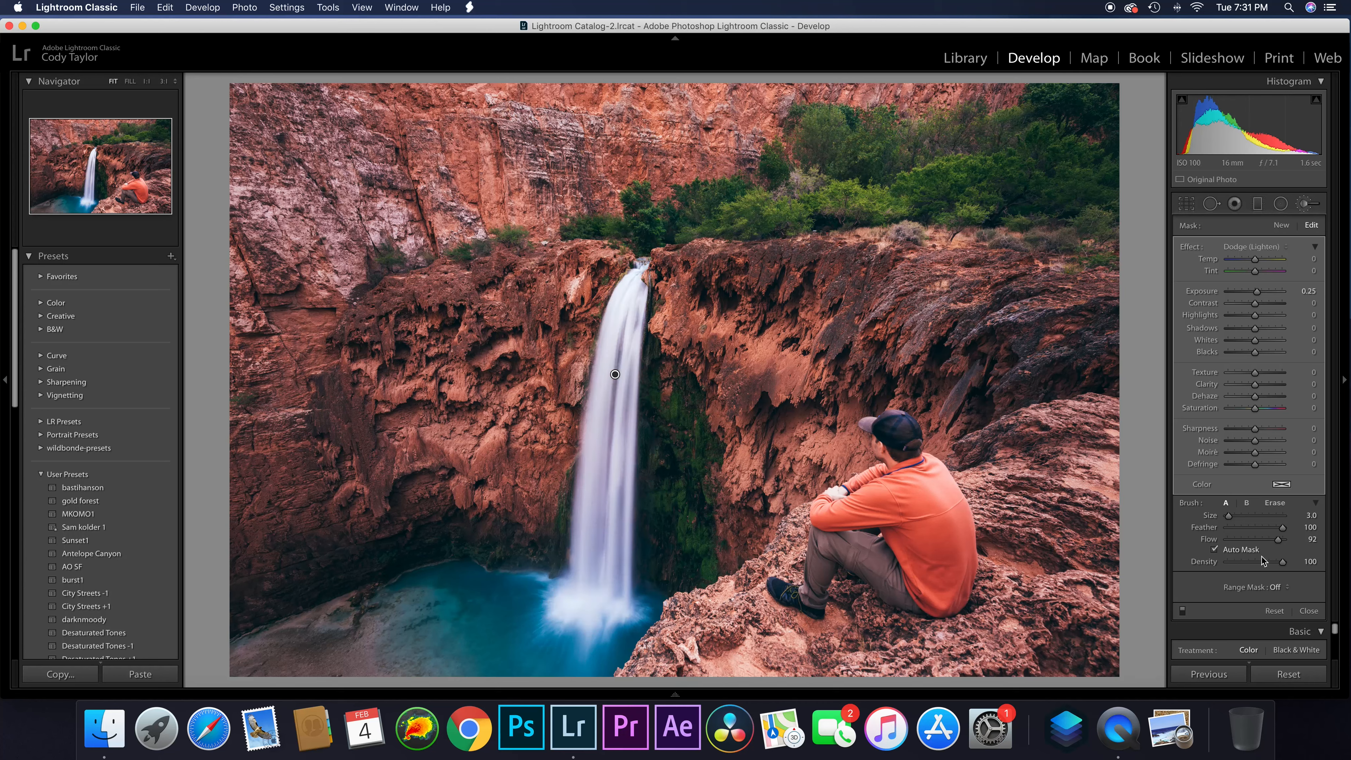
click(1182, 610)
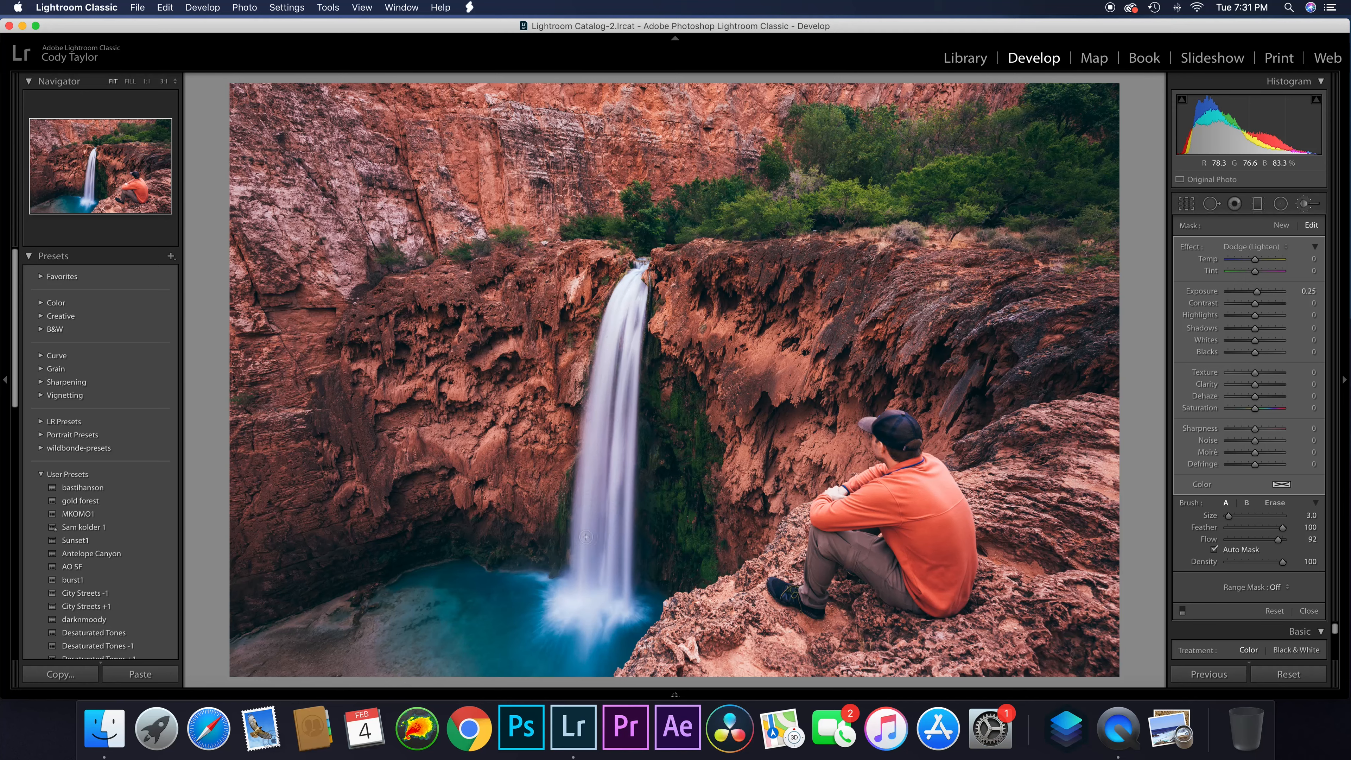
click(1183, 610)
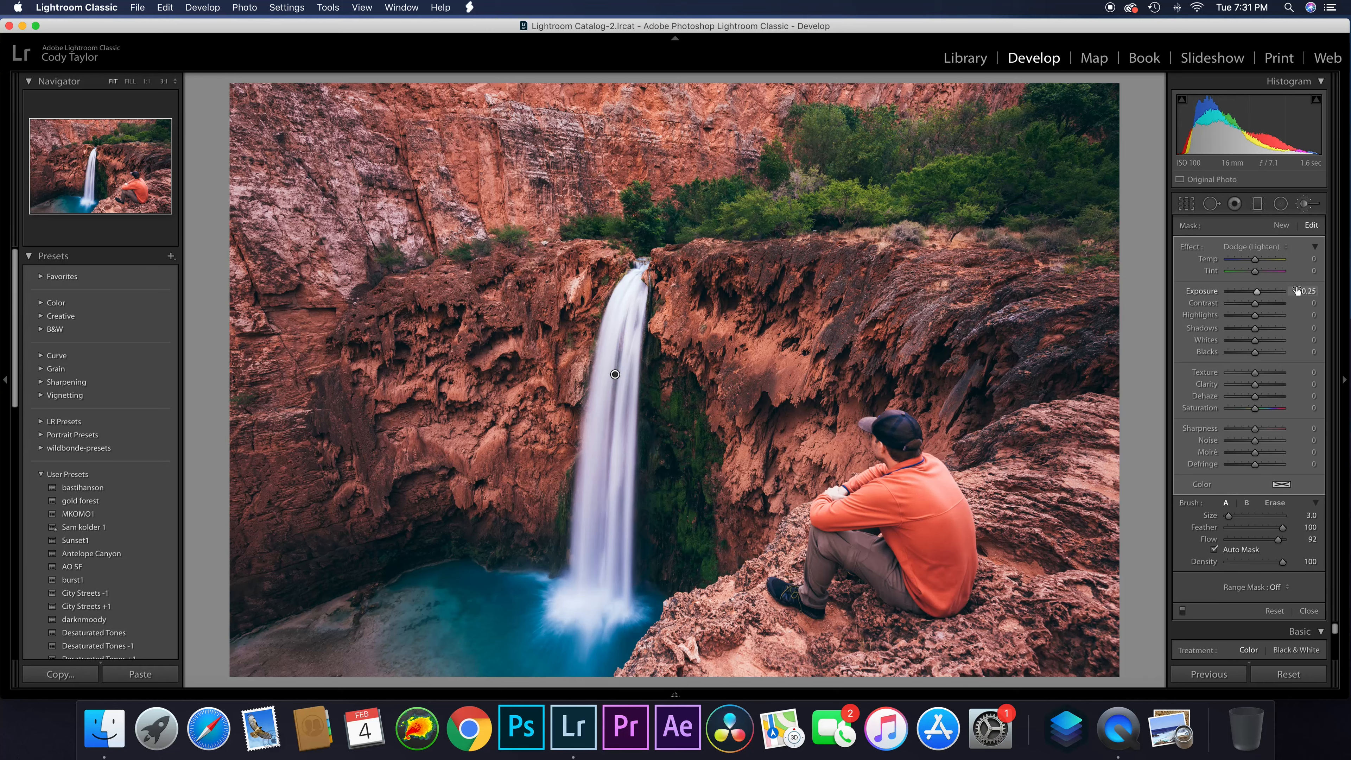
drag(1258, 292, 1260, 292)
Create a new Dodge (Lighten) brush mask at 0.25 exposure and lighten the bright rock faces on both sides of the waterfall
click(1282, 226)
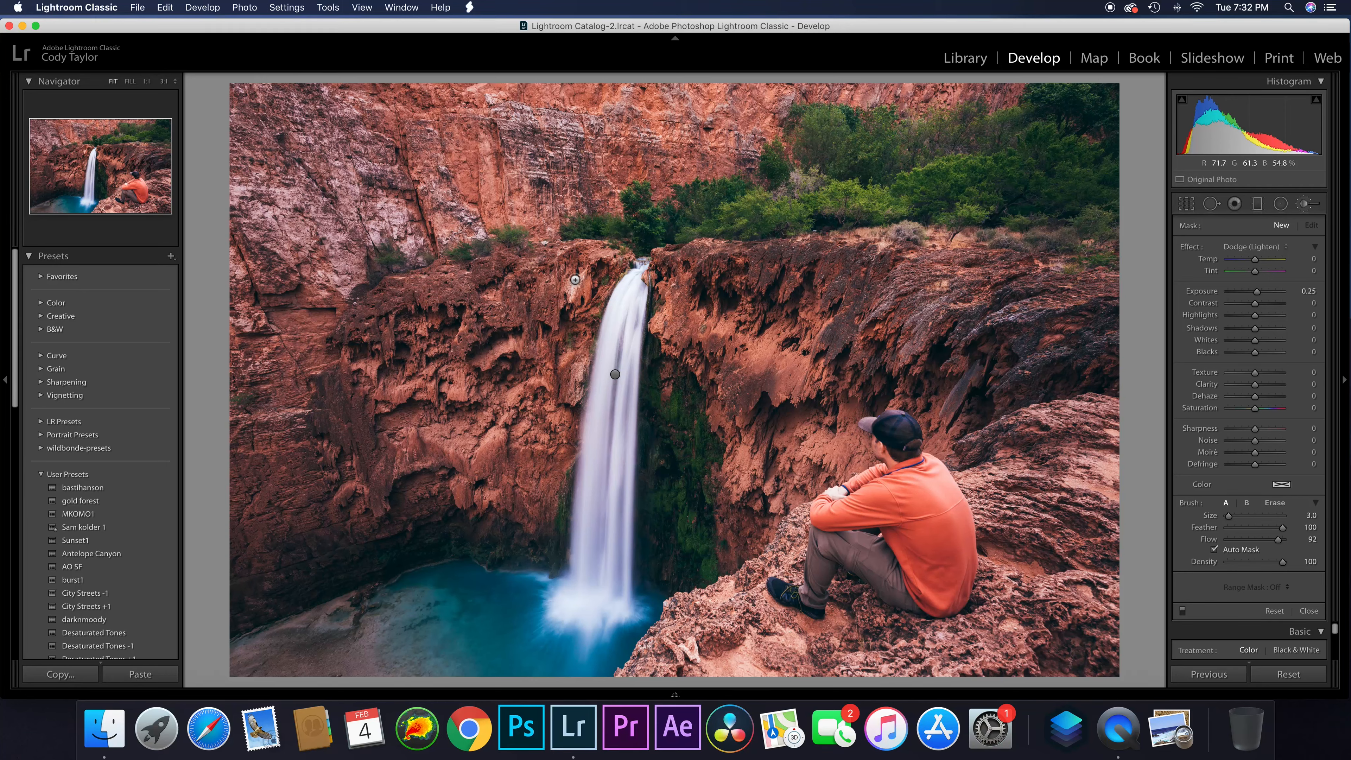
drag(572, 289, 486, 360)
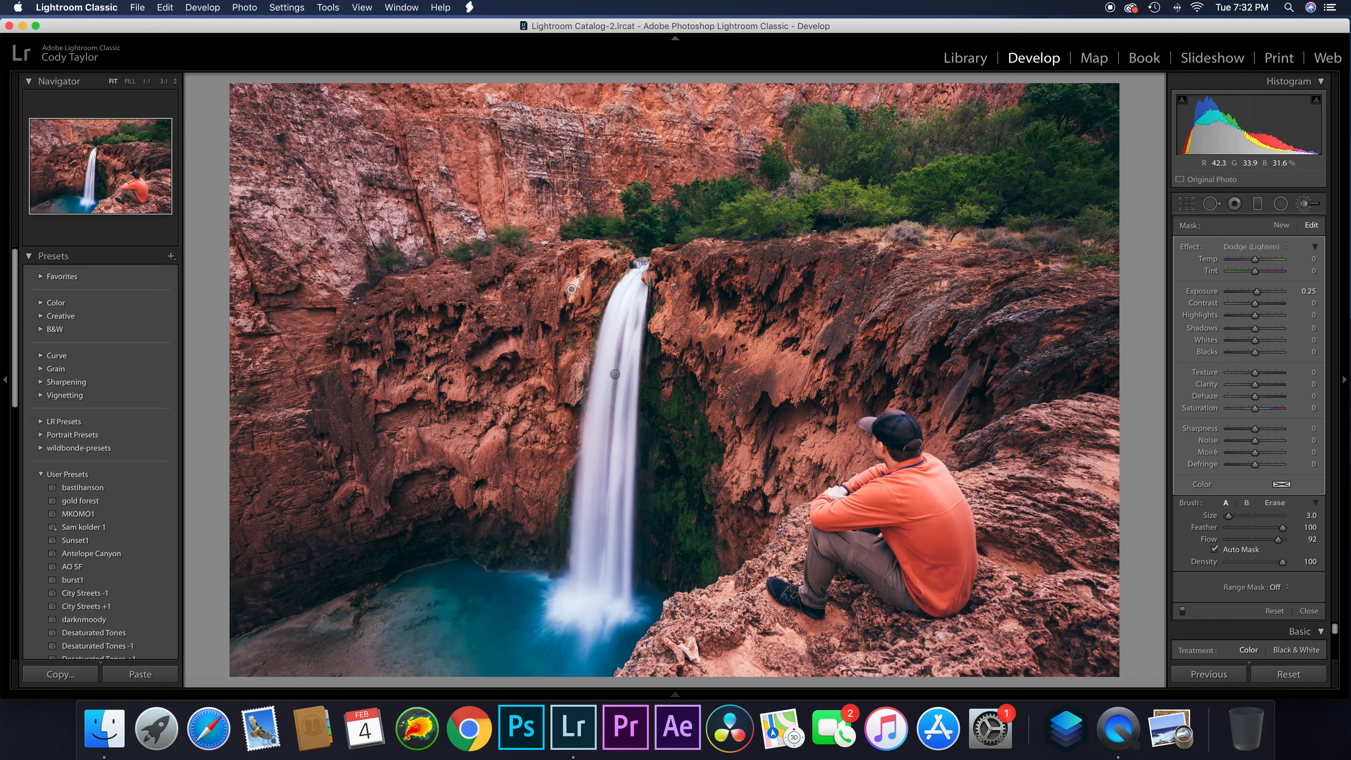
mouse_move(456, 389)
mouse_down()
mouse_move(493, 354)
mouse_move(508, 395)
mouse_move(528, 385)
mouse_move(443, 436)
mouse_move(473, 447)
mouse_move(520, 396)
mouse_move(527, 440)
mouse_move(511, 434)
mouse_move(554, 424)
mouse_up()
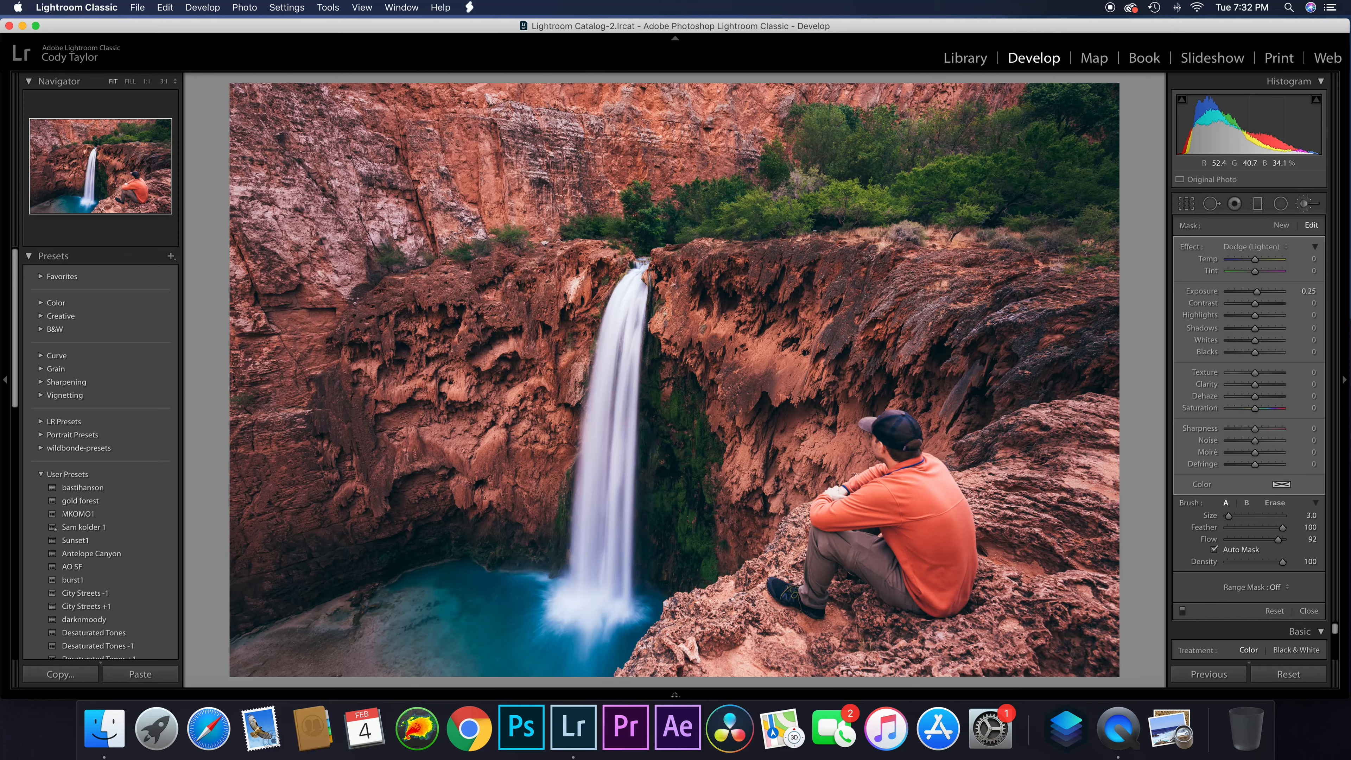
mouse_move(665, 313)
mouse_down()
mouse_move(719, 332)
mouse_move(736, 324)
mouse_move(762, 355)
mouse_move(770, 343)
mouse_move(790, 363)
mouse_up()
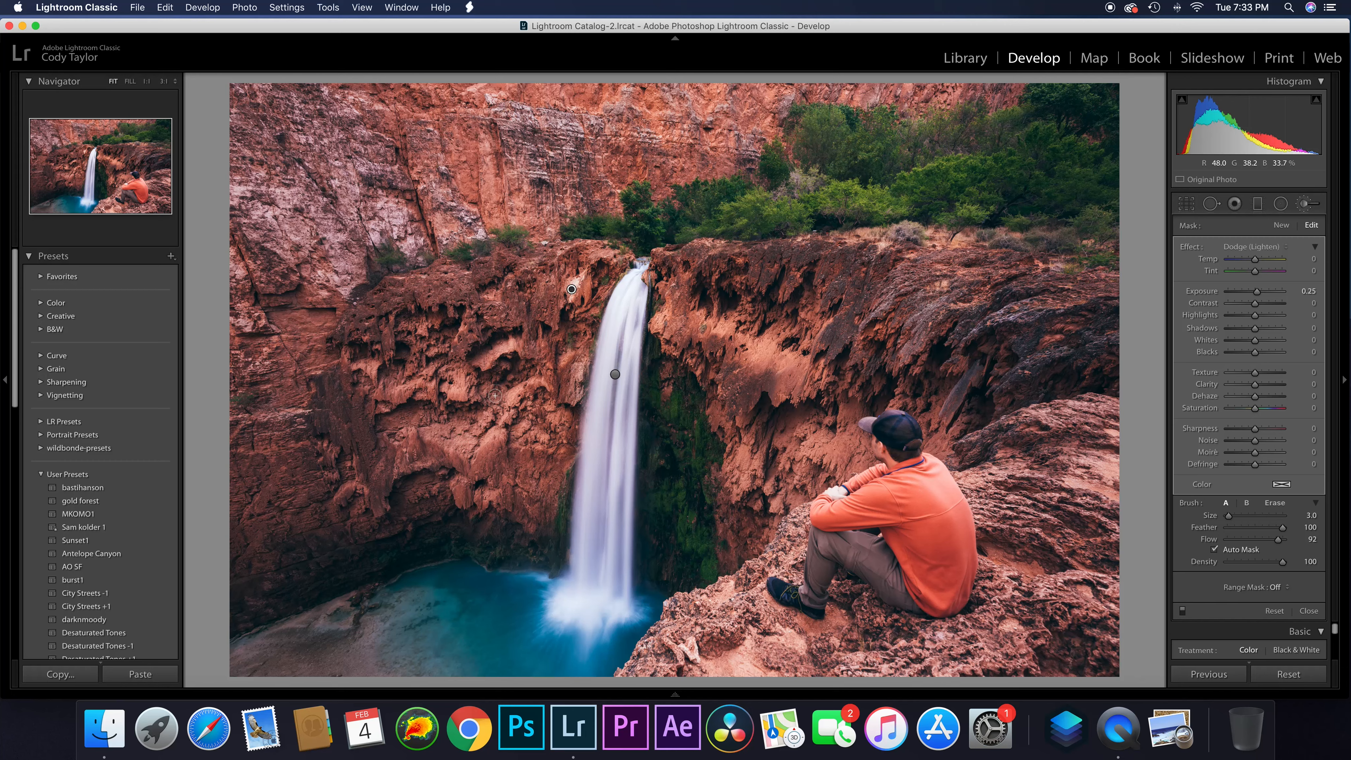
Extend the dodge mask over more rock left of the waterfall with the overlay shown, and compare the brush adjustments without the overlay
key(o)
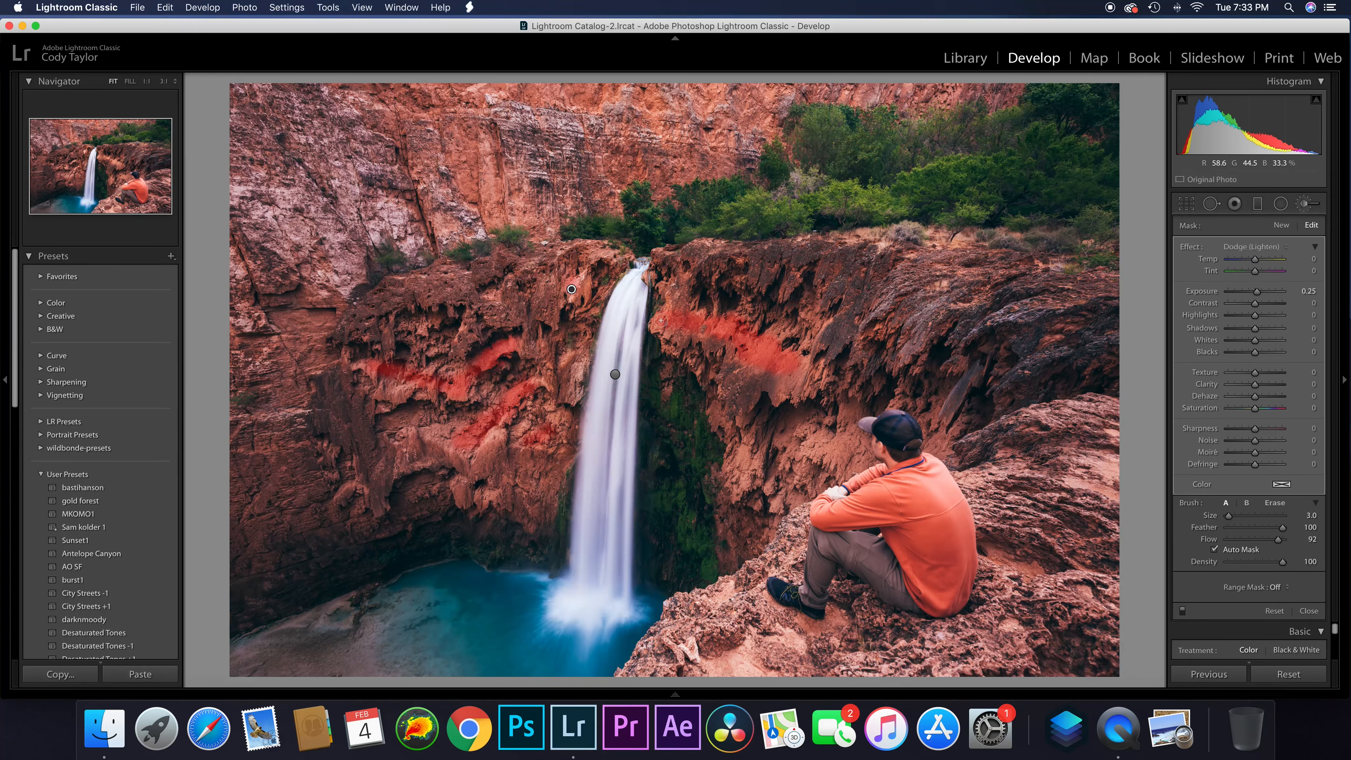
key(h)
mouse_move(434, 433)
mouse_down()
mouse_move(505, 434)
mouse_move(548, 417)
mouse_up()
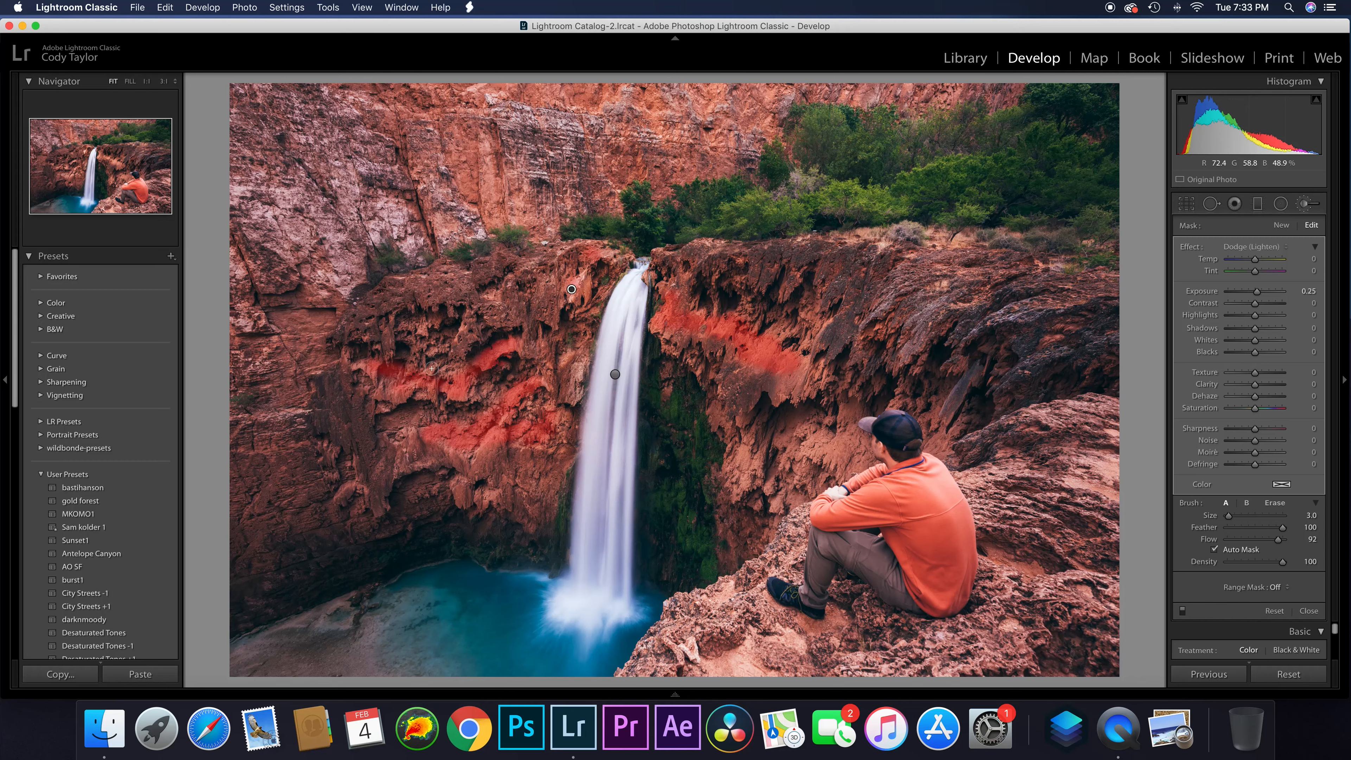
mouse_move(415, 384)
mouse_down()
mouse_move(358, 367)
mouse_move(390, 367)
mouse_up()
key(o)
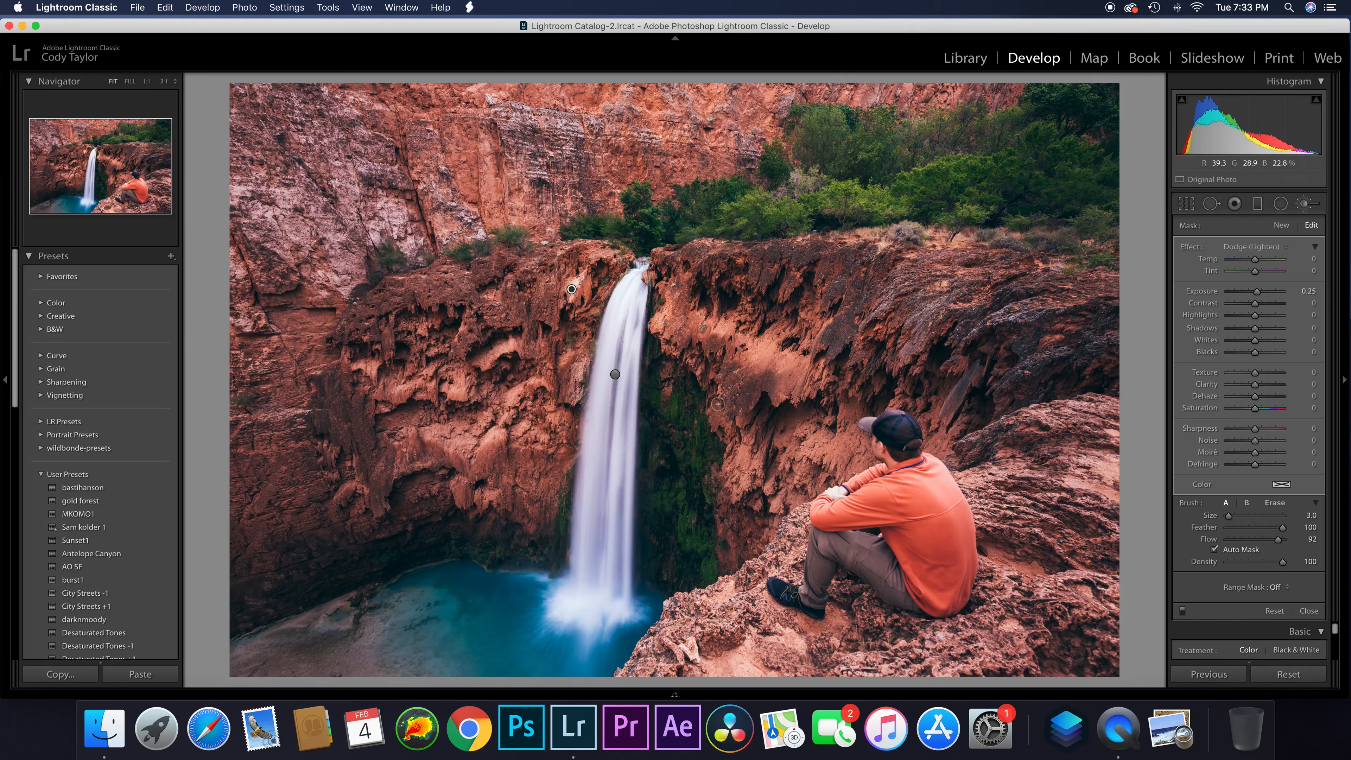
click(1183, 612)
Create a new Burn (Darken) brush mask at -0.30 exposure and darken the shadowed rock crevices left of the waterfall
click(1281, 225)
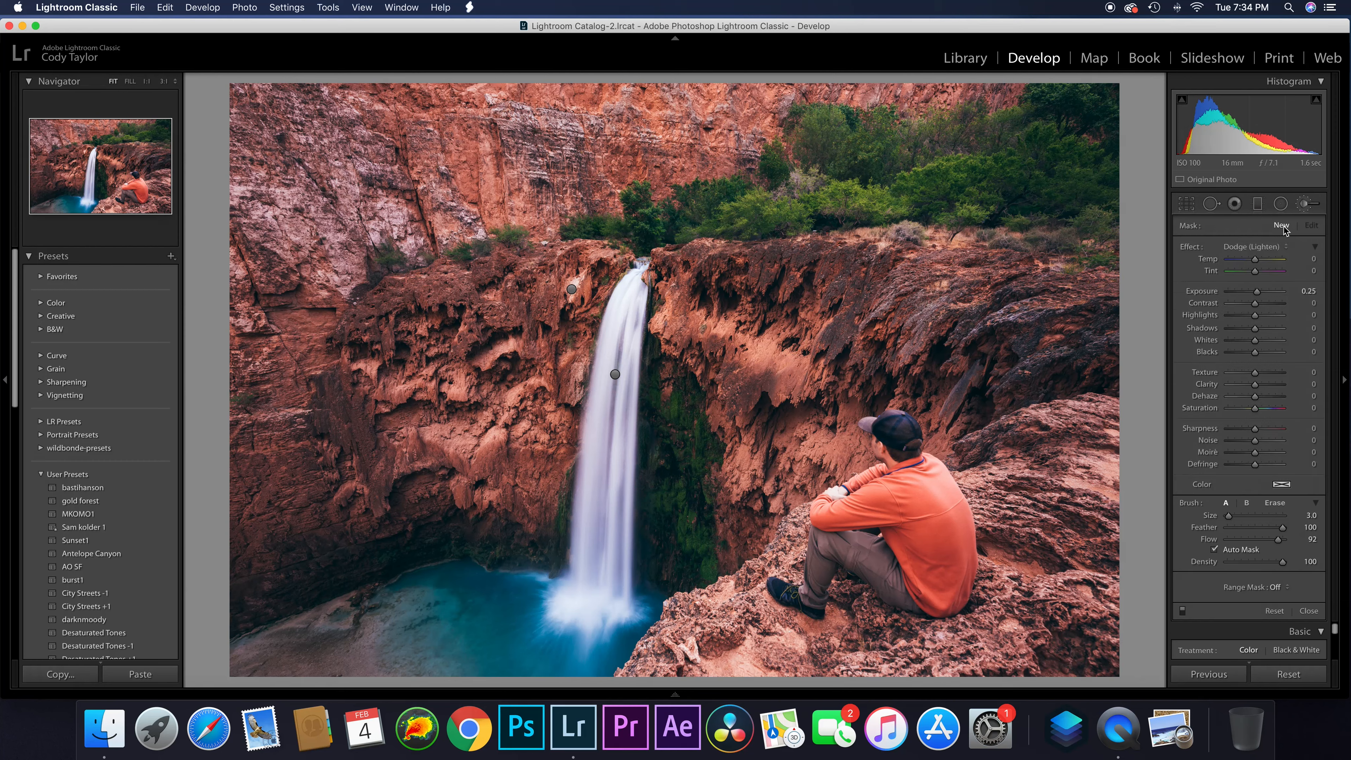
click(1250, 247)
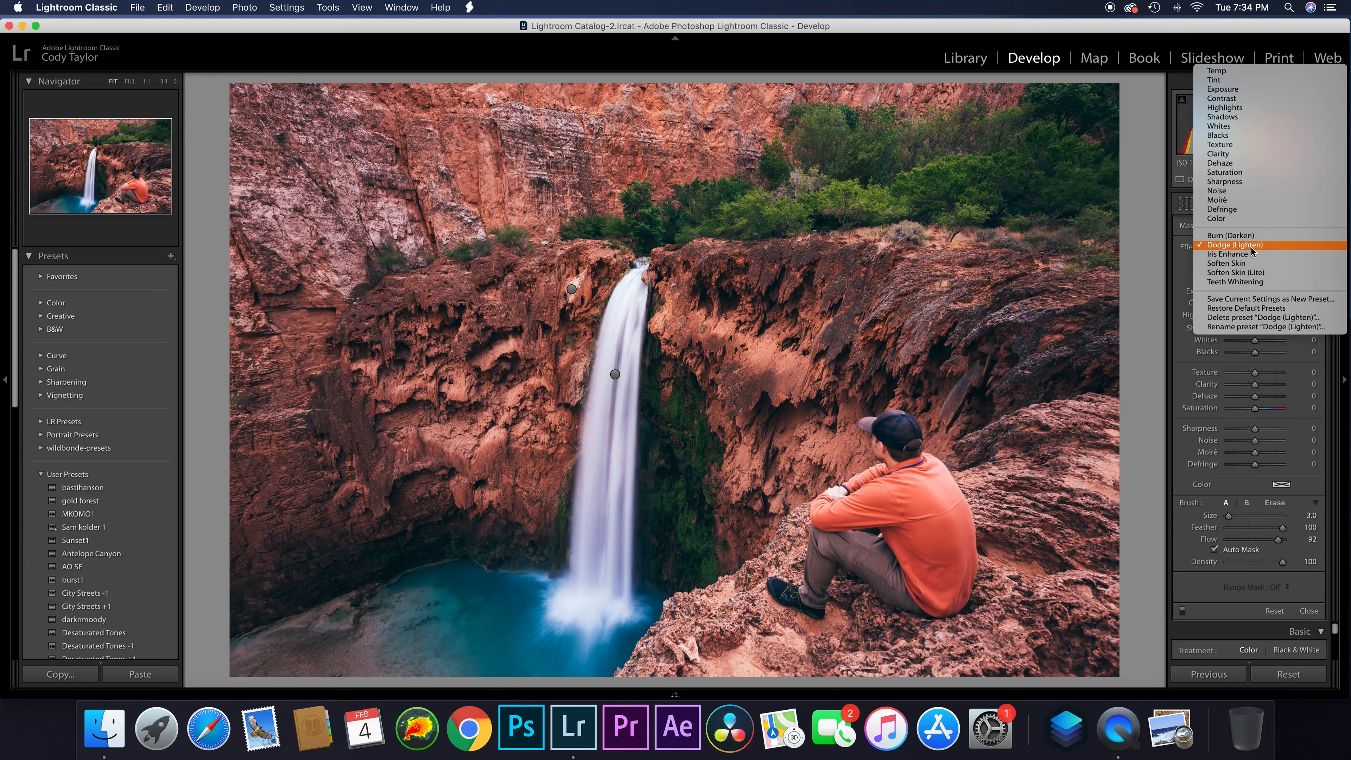
click(1251, 237)
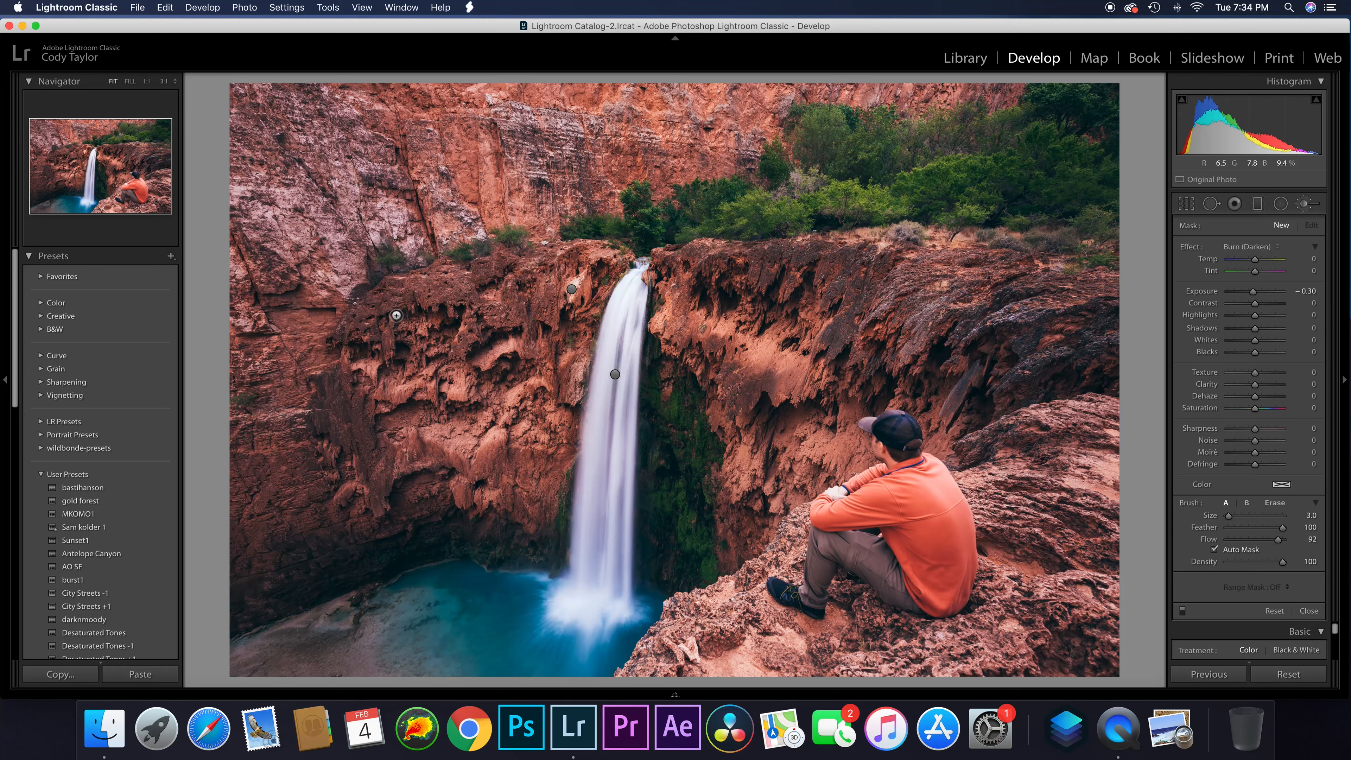
right_click(377, 297)
key(Escape)
mouse_move(377, 302)
mouse_down()
mouse_move(401, 280)
mouse_move(375, 321)
mouse_up()
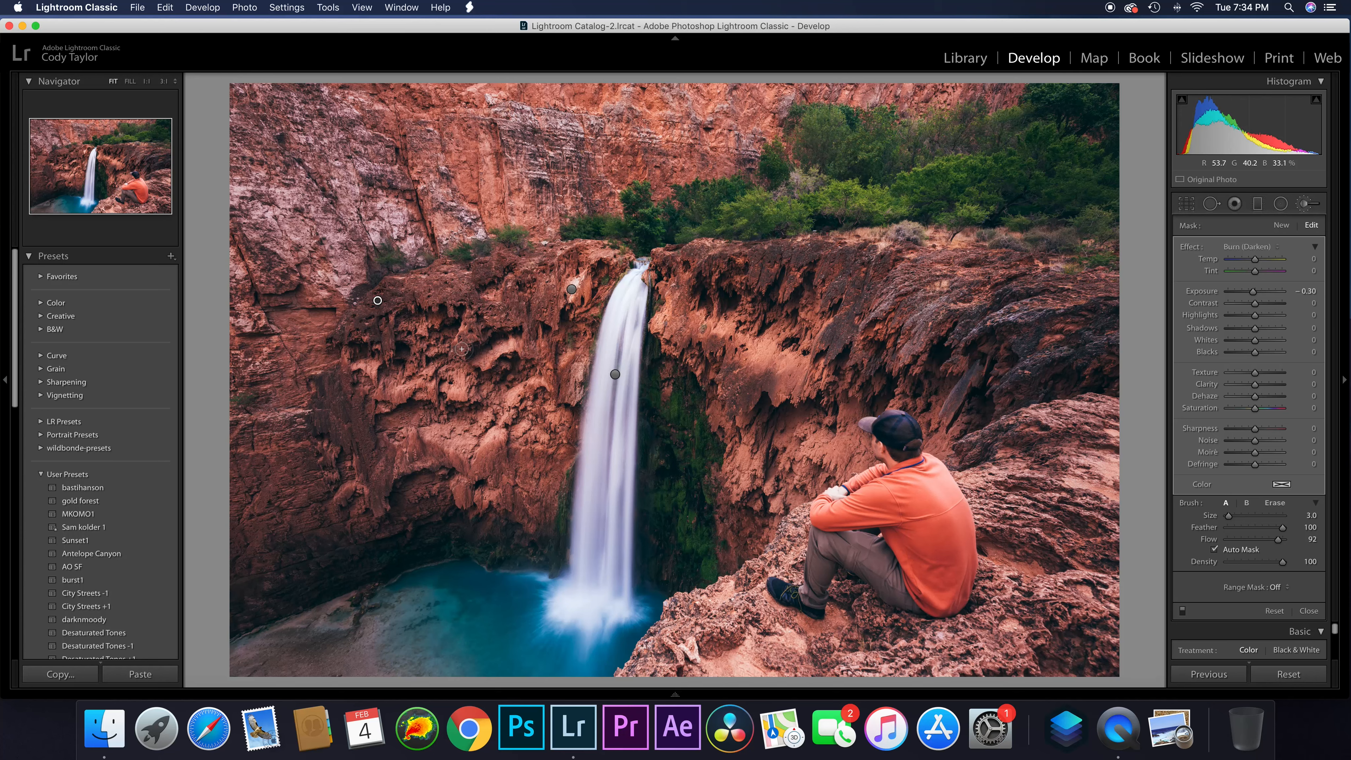
drag(458, 349, 463, 348)
mouse_move(520, 371)
mouse_down()
mouse_move(529, 325)
mouse_move(413, 359)
mouse_move(413, 338)
mouse_move(417, 362)
mouse_move(458, 350)
mouse_up()
right_click(457, 349)
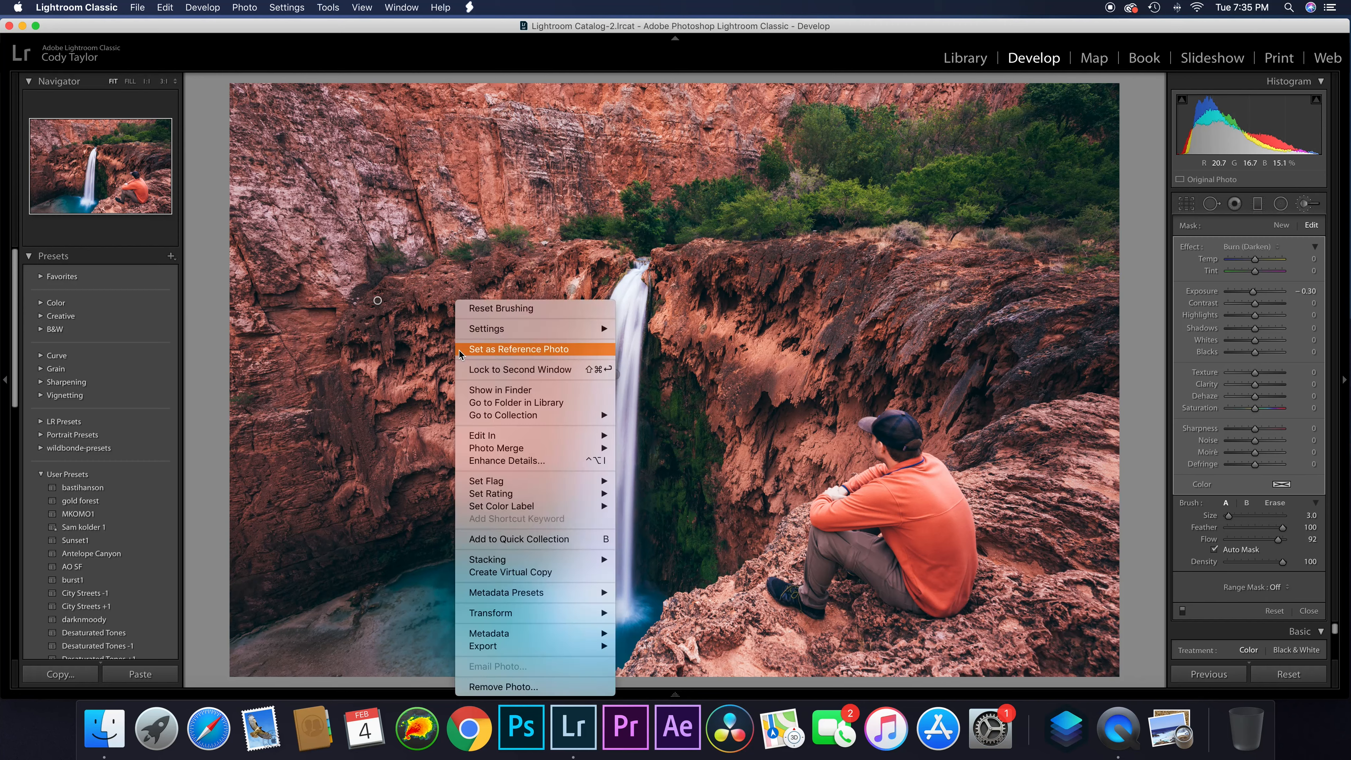
click(429, 355)
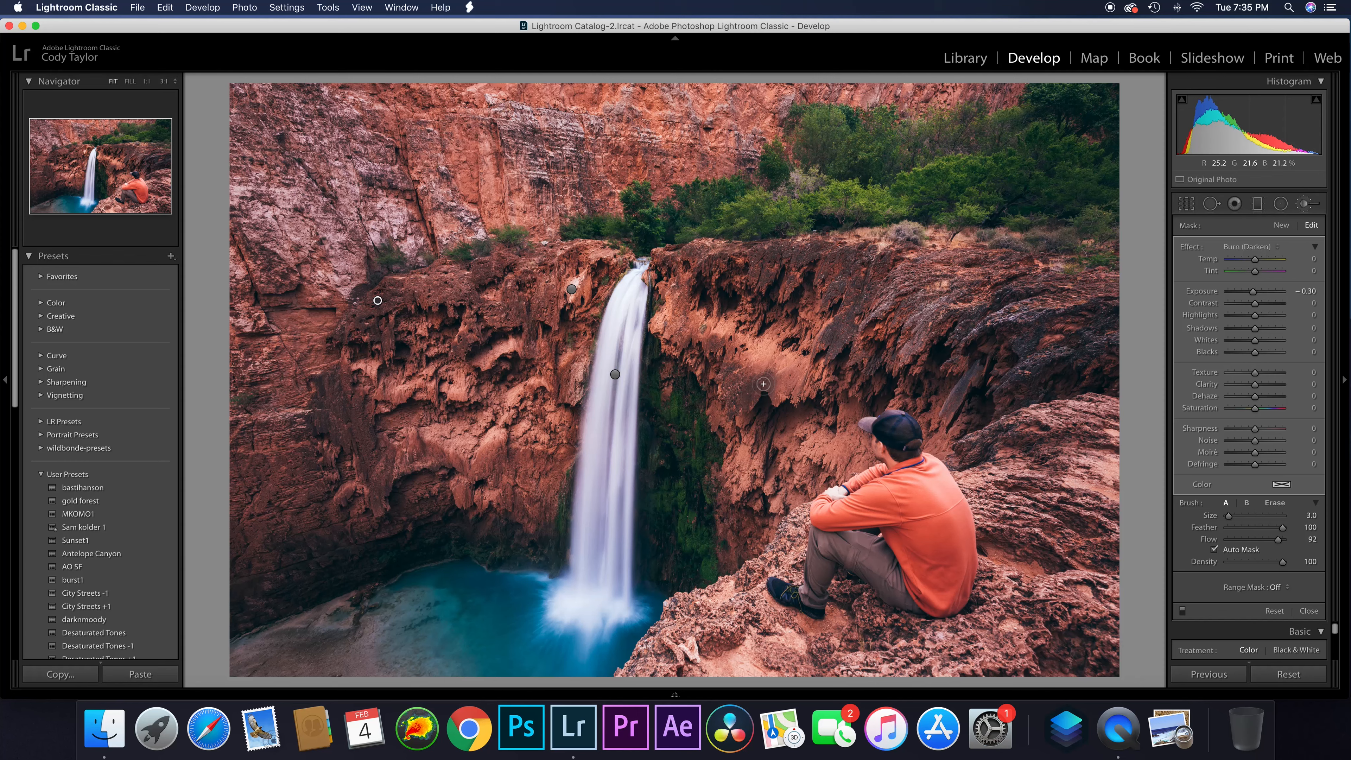
Extend the burn mask over dark rock on both sides of the waterfall, using the mask overlay to check coverage before hiding it
drag(727, 376, 712, 347)
key(o)
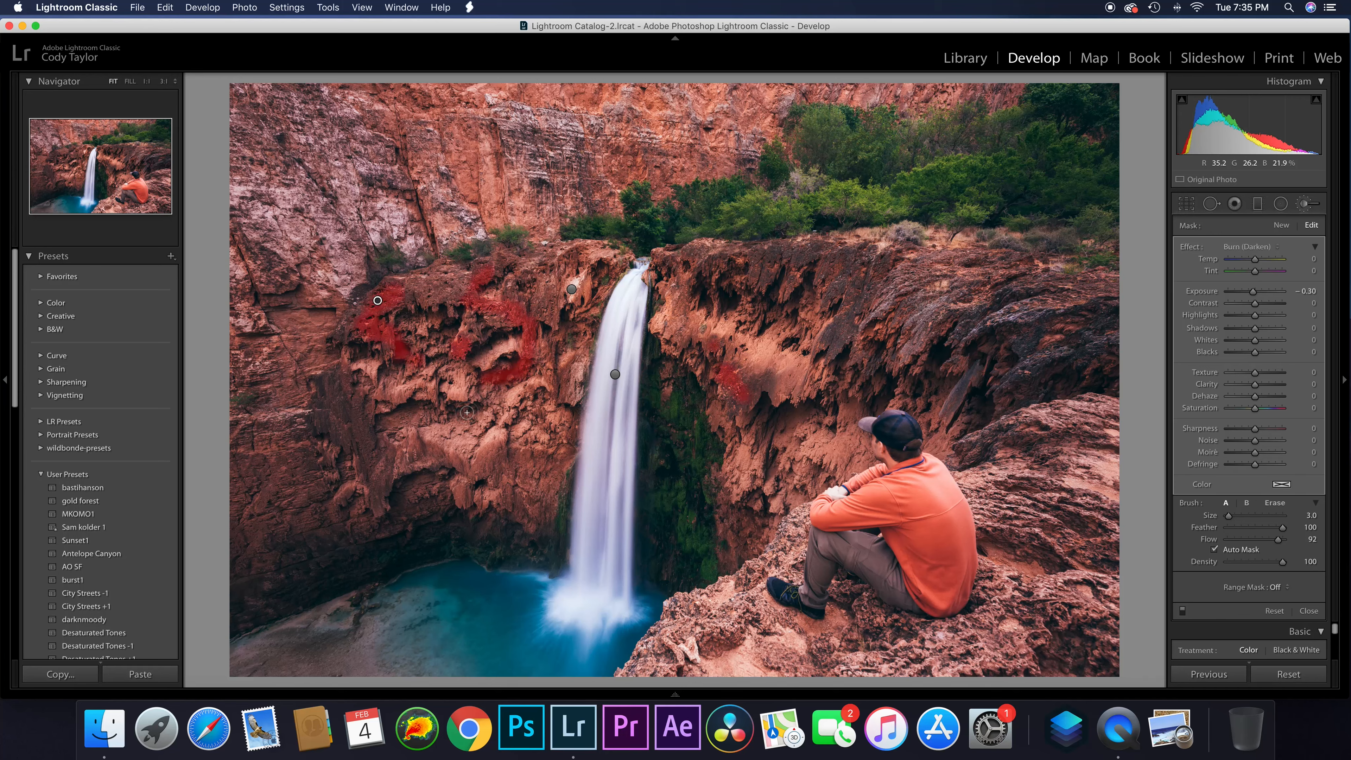
drag(542, 304, 512, 290)
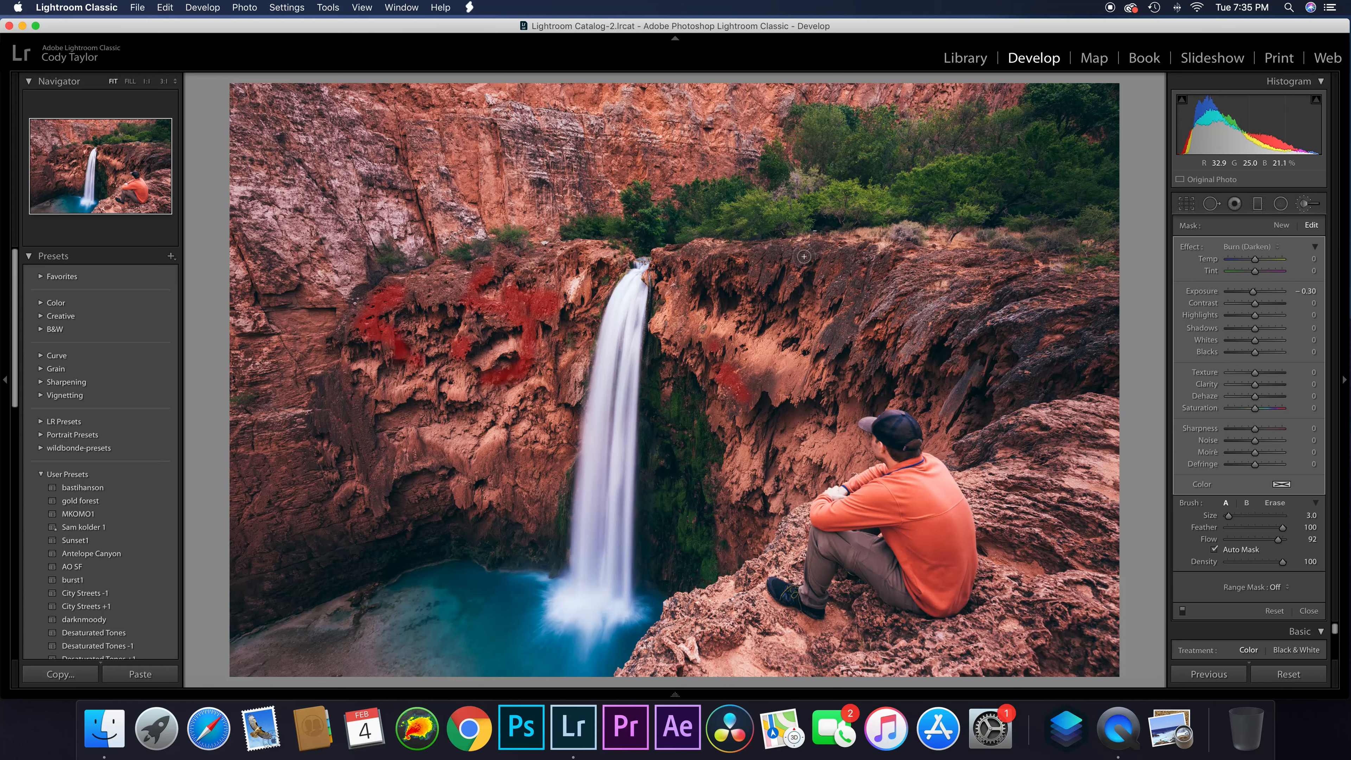
mouse_move(813, 257)
mouse_down()
mouse_move(850, 291)
mouse_move(838, 342)
mouse_up()
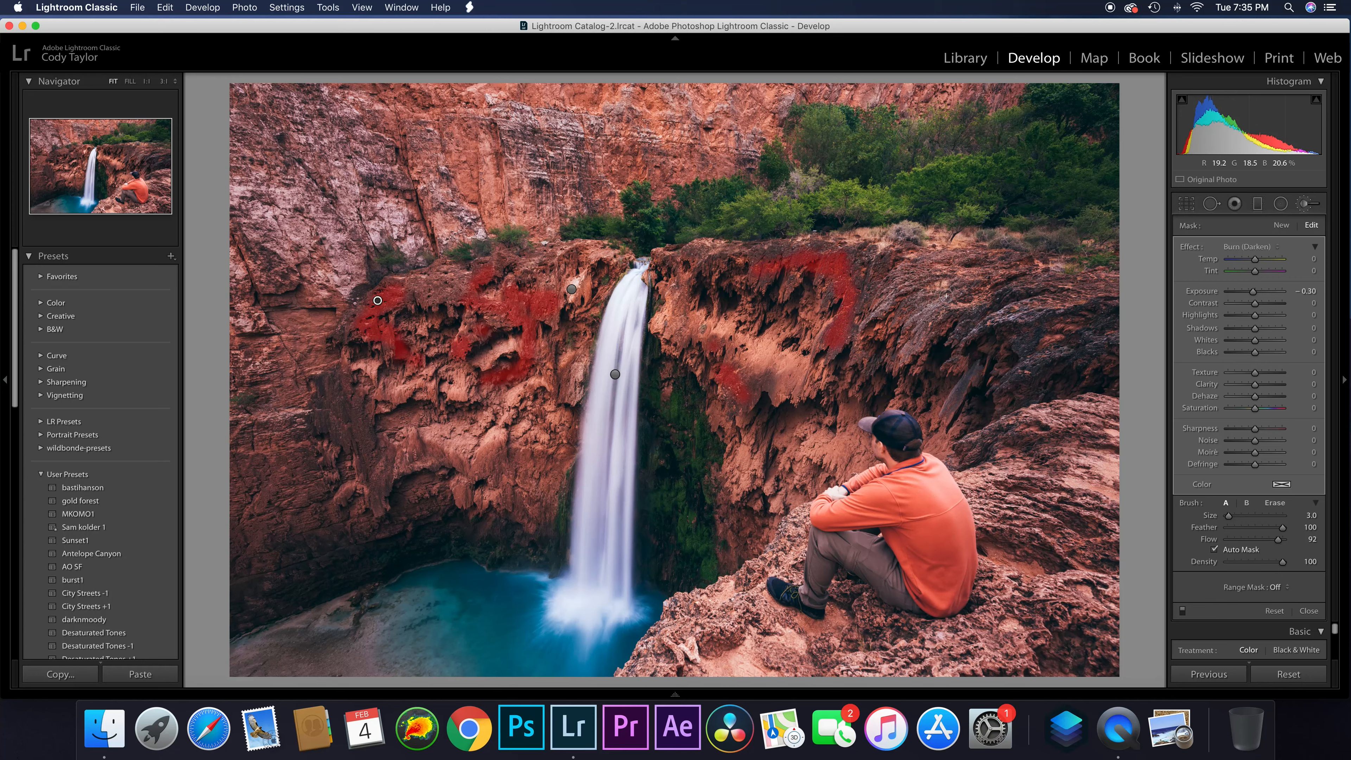
drag(751, 384, 765, 385)
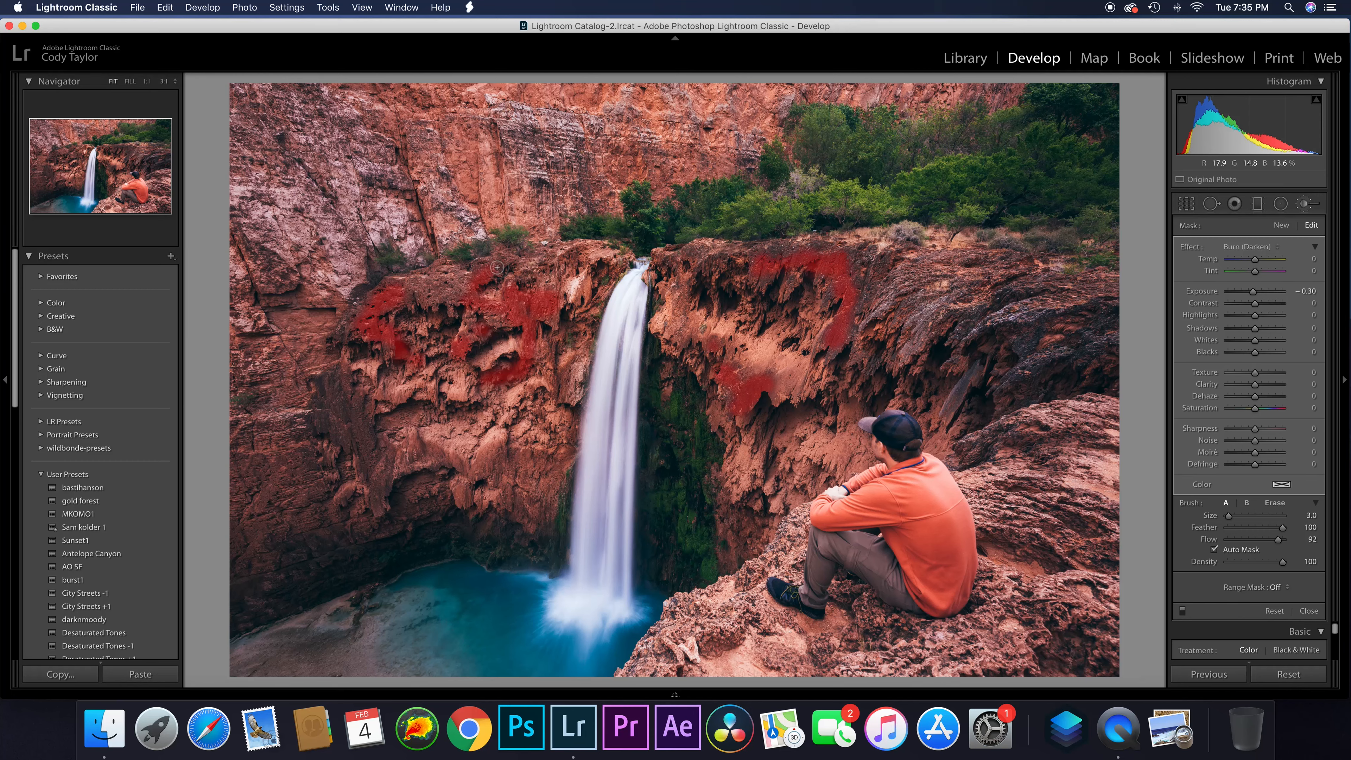
drag(497, 267, 460, 277)
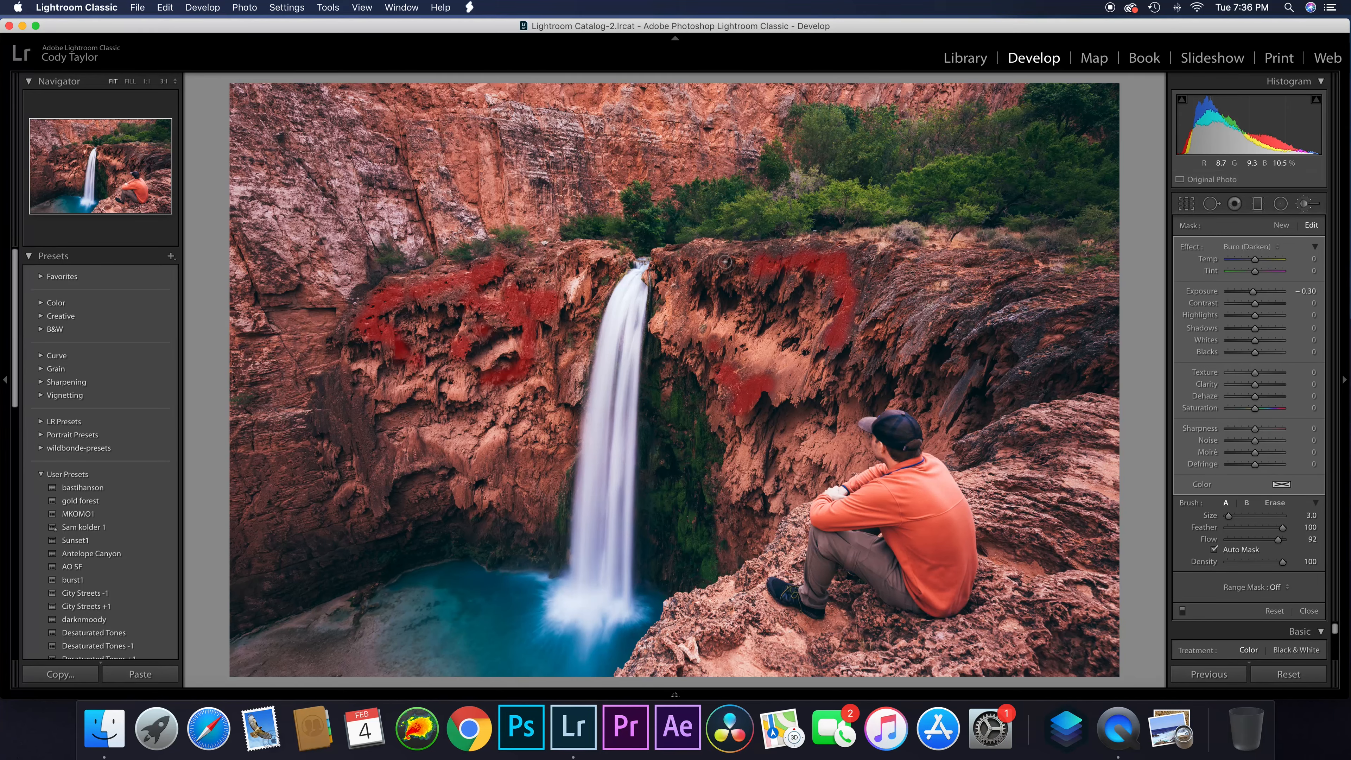
mouse_move(725, 262)
mouse_down()
mouse_move(772, 269)
mouse_move(755, 278)
mouse_up()
key(o)
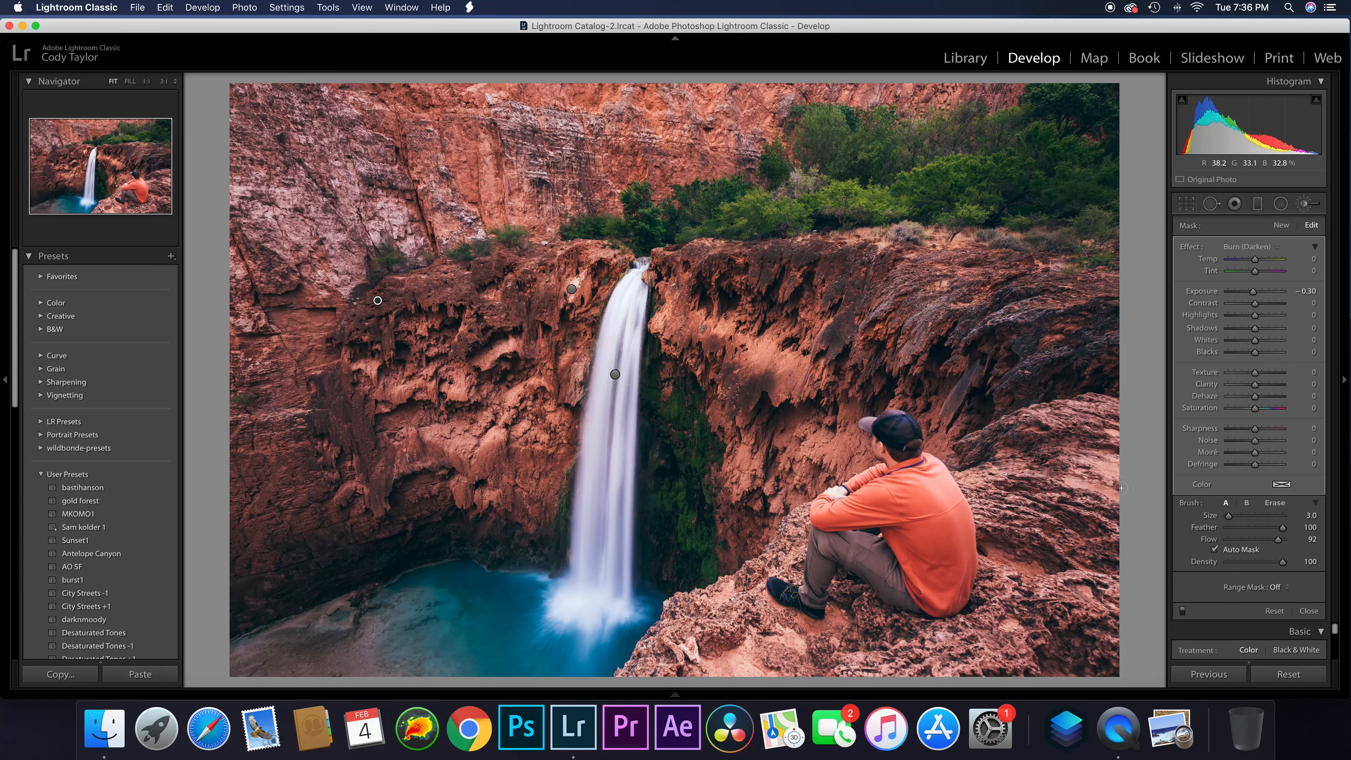